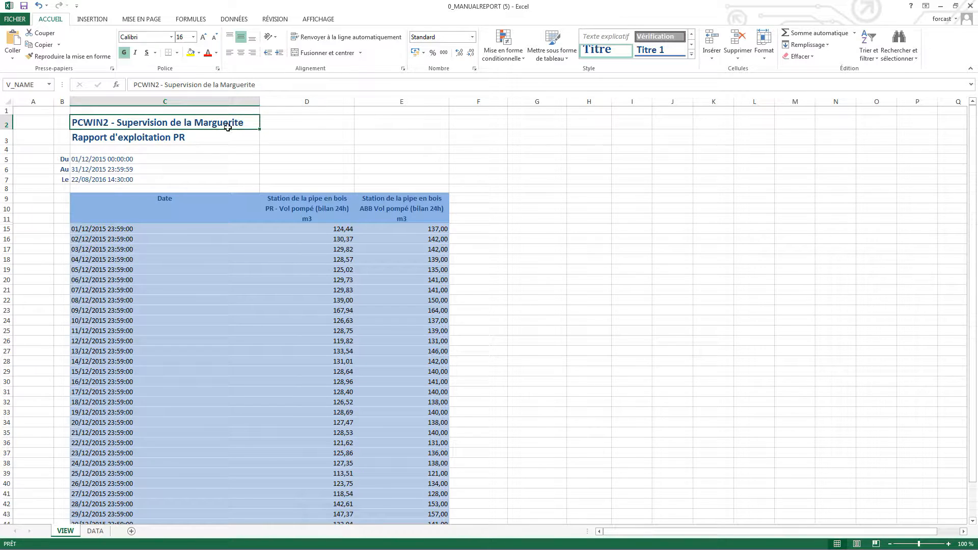
# Examine the sample report's titles, period dates, station column headers, daily volumes and monthly total row.
pyautogui.click(219, 140)
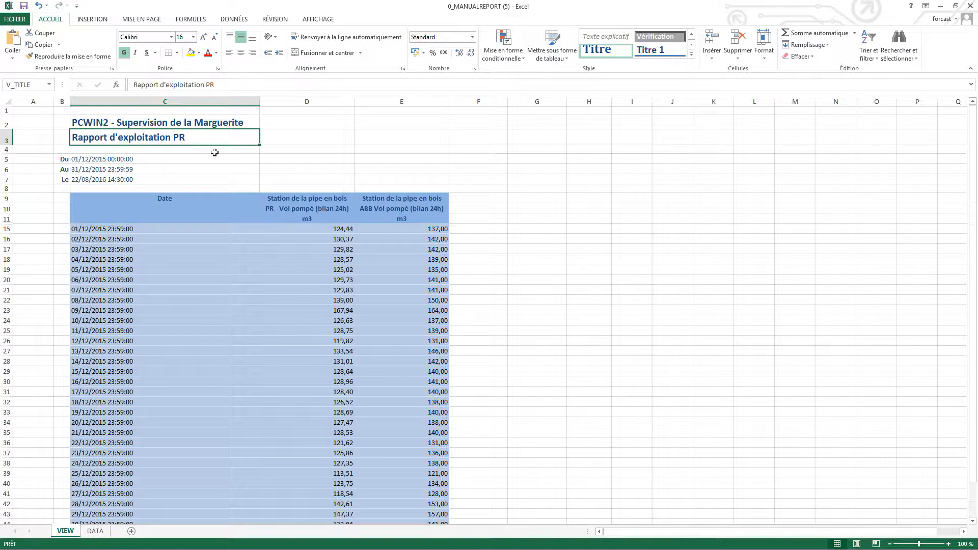
pyautogui.click(84, 179)
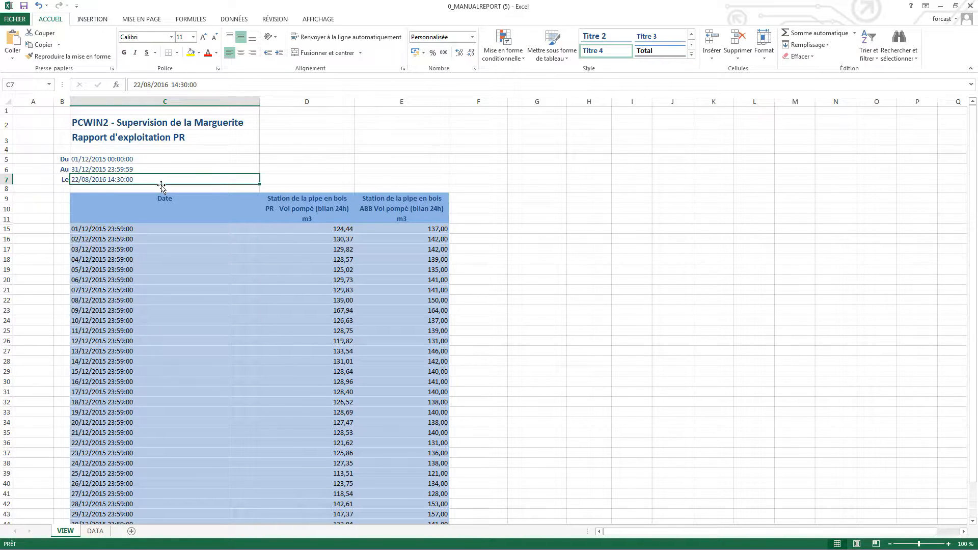
pyautogui.click(142, 158)
pyautogui.click(153, 168)
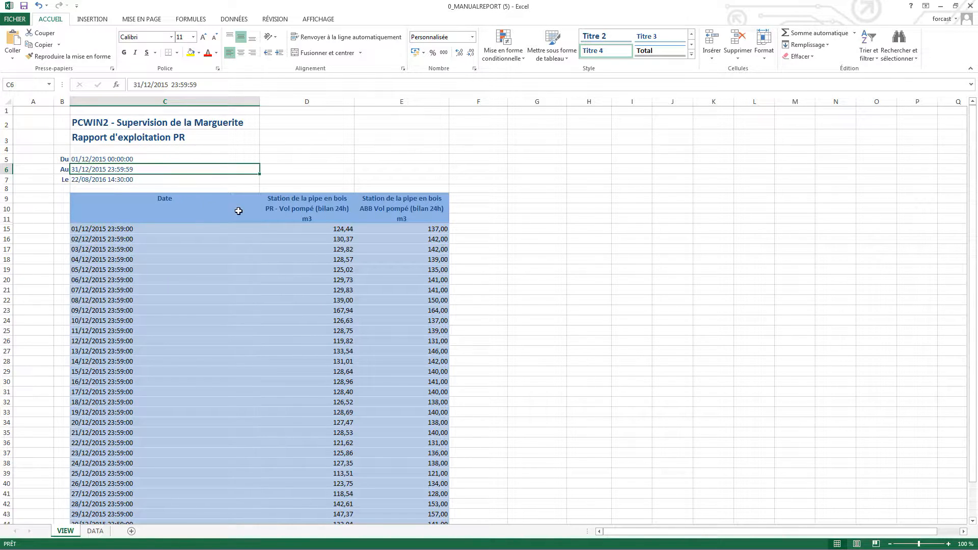
pyautogui.click(286, 208)
pyautogui.click(401, 200)
pyautogui.click(325, 198)
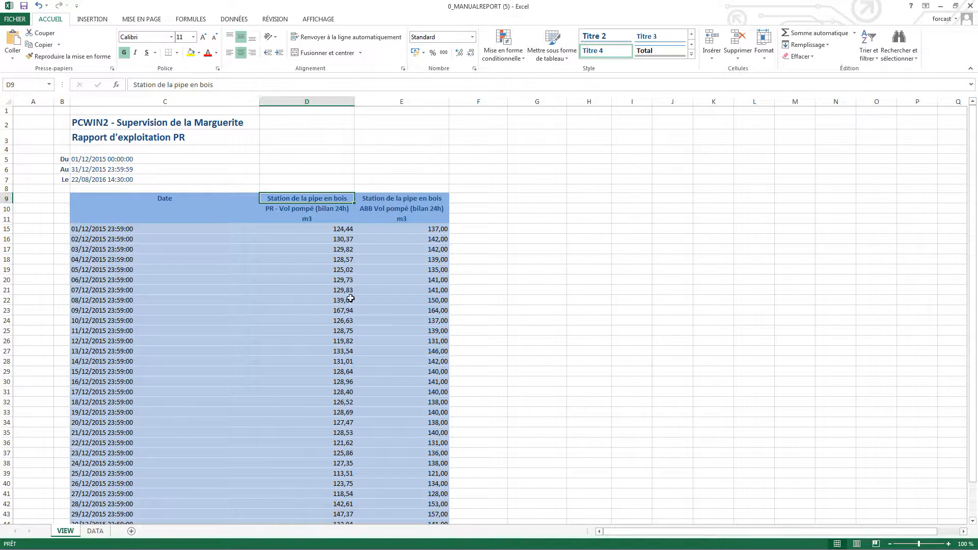
pyautogui.scroll(-1, 341, 449)
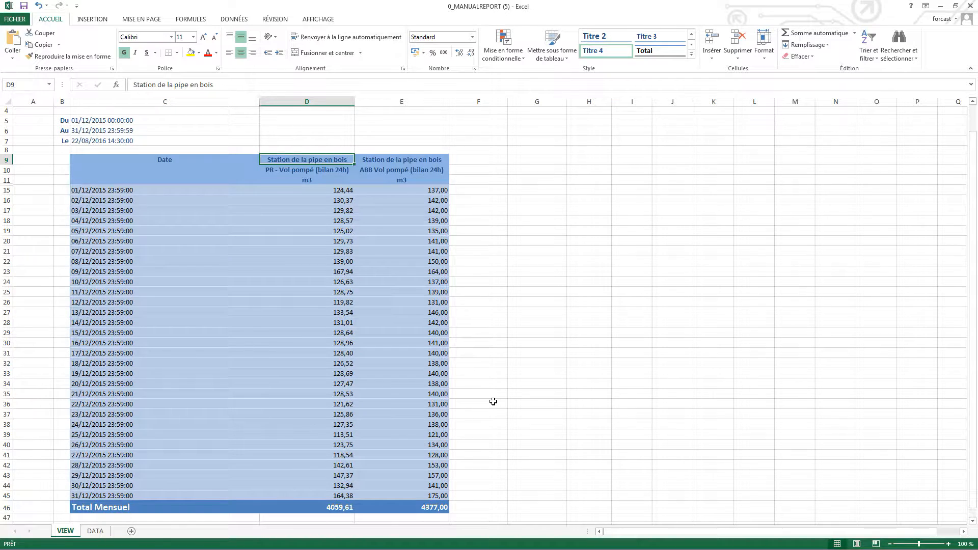
pyautogui.scroll(1, 494, 402)
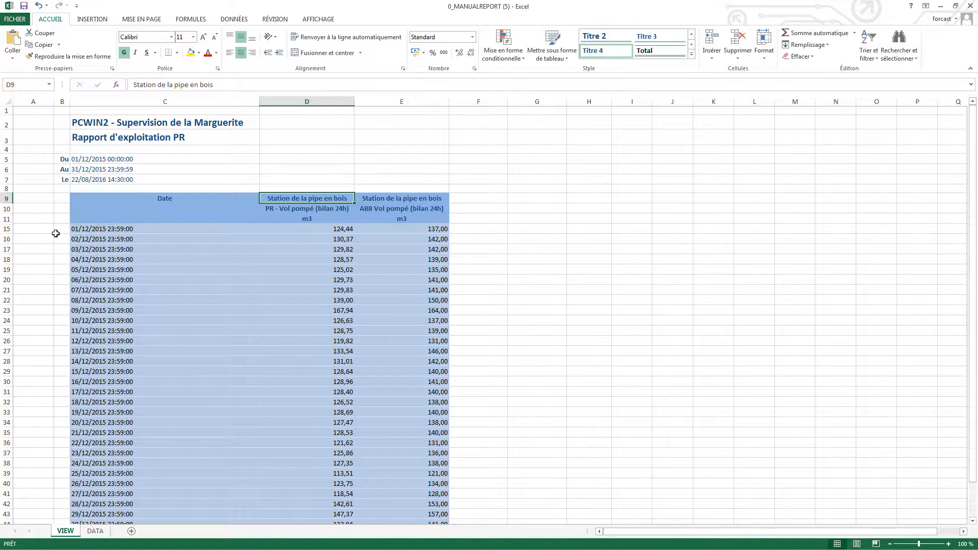
pyautogui.scroll(-1, 61, 230)
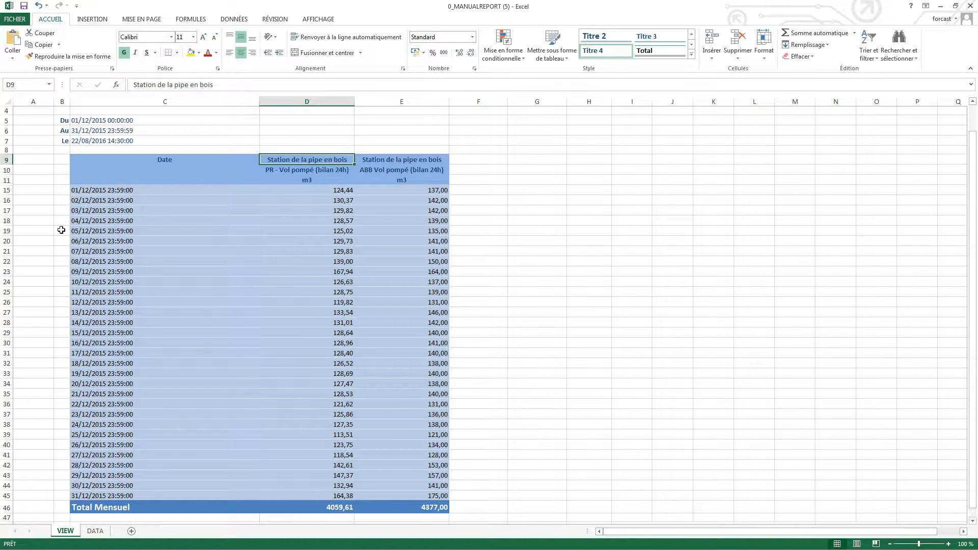
pyautogui.press('alt')
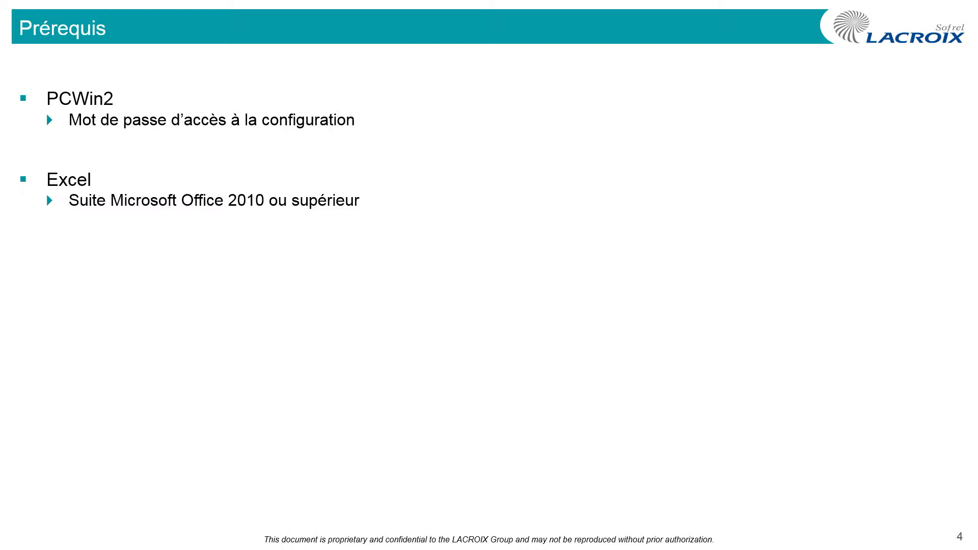
pyautogui.press('Right')
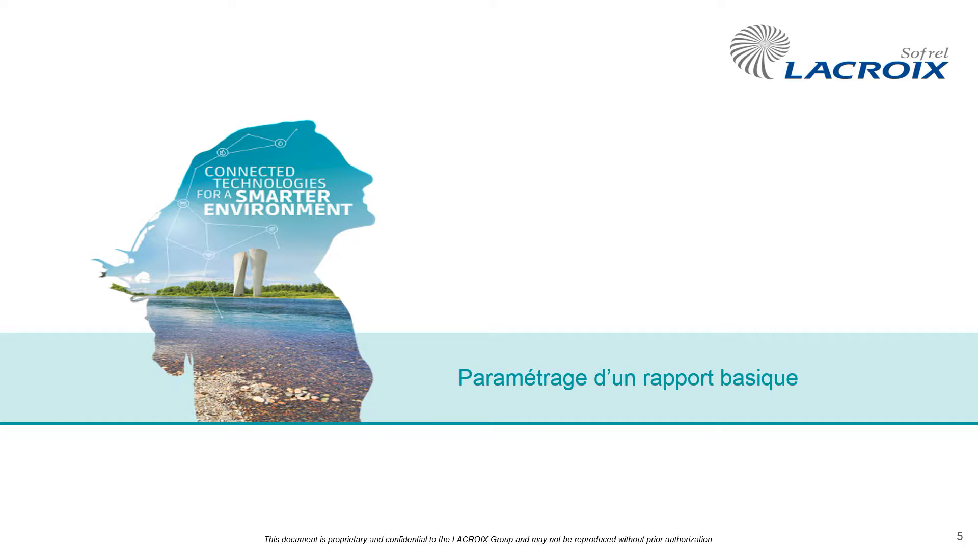
# Log in to PCWin 2 by entering the account password in the connection dialog.
pyautogui.write('*****')
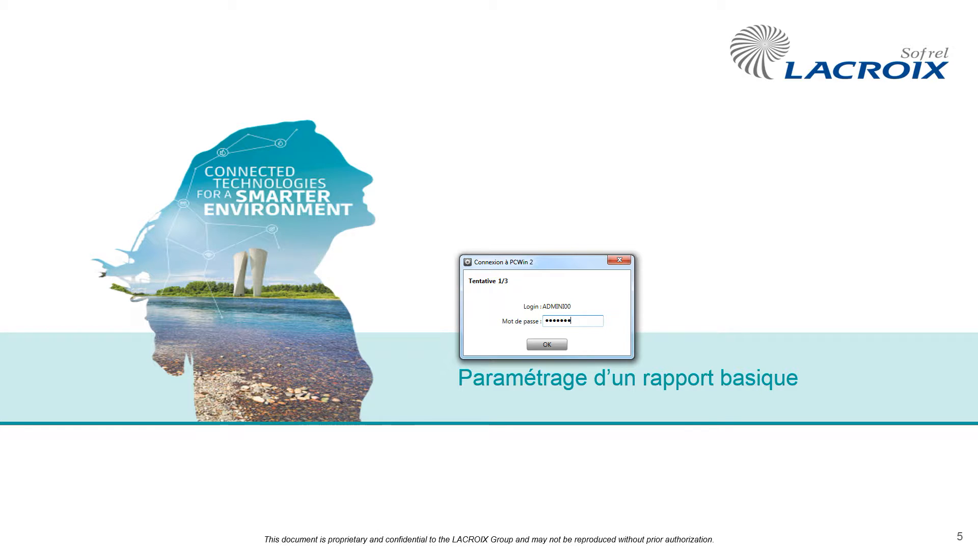
pyautogui.press('Return')
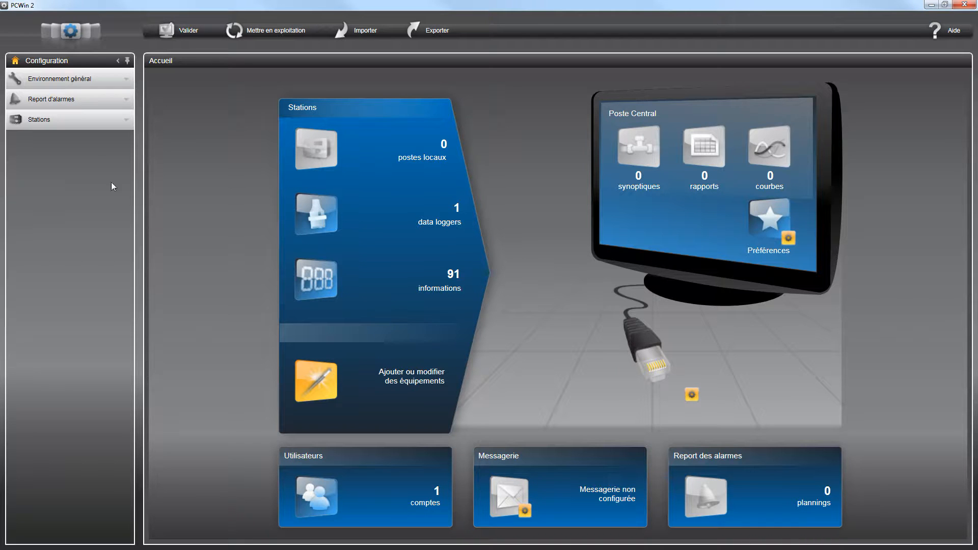
# Create a new report for station S500 in the Stations configuration.
pyautogui.click(35, 122)
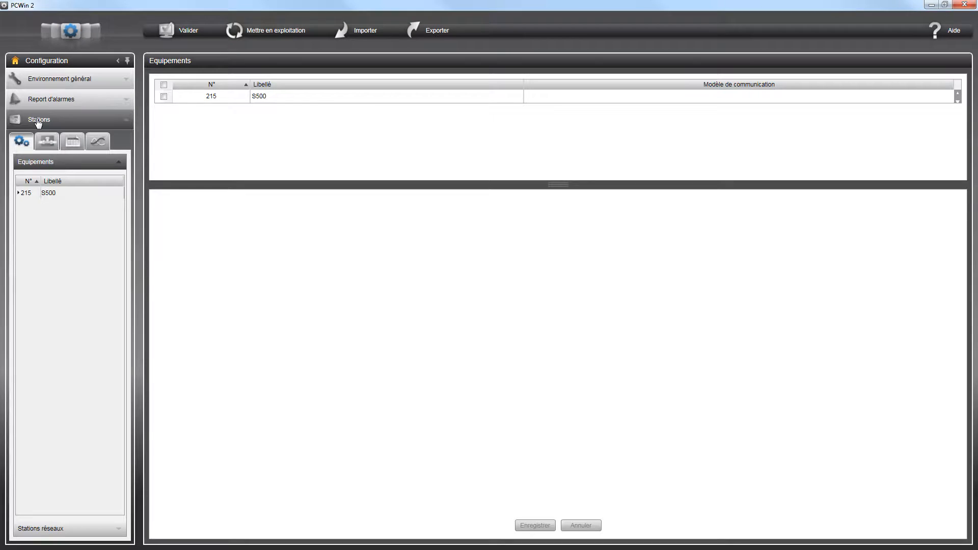
pyautogui.click(27, 195)
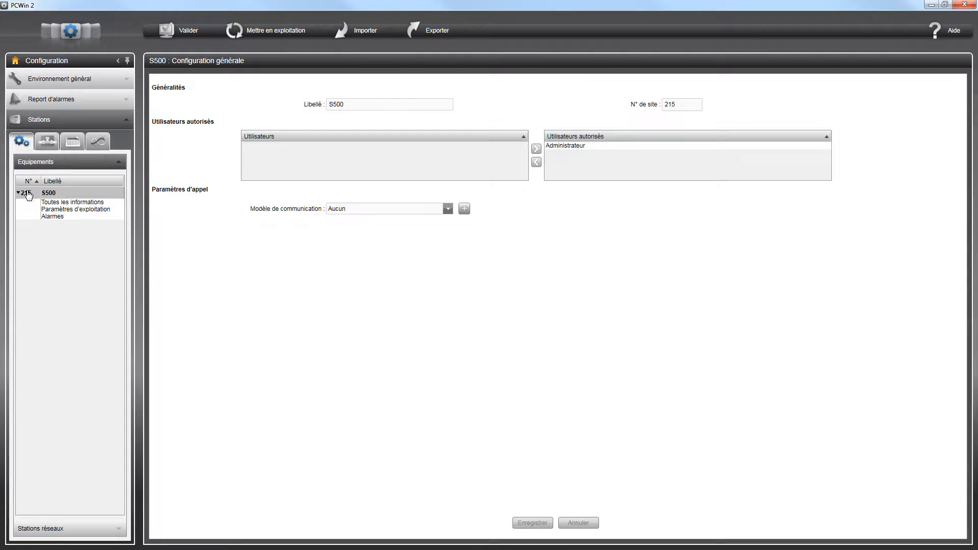
pyautogui.click(73, 146)
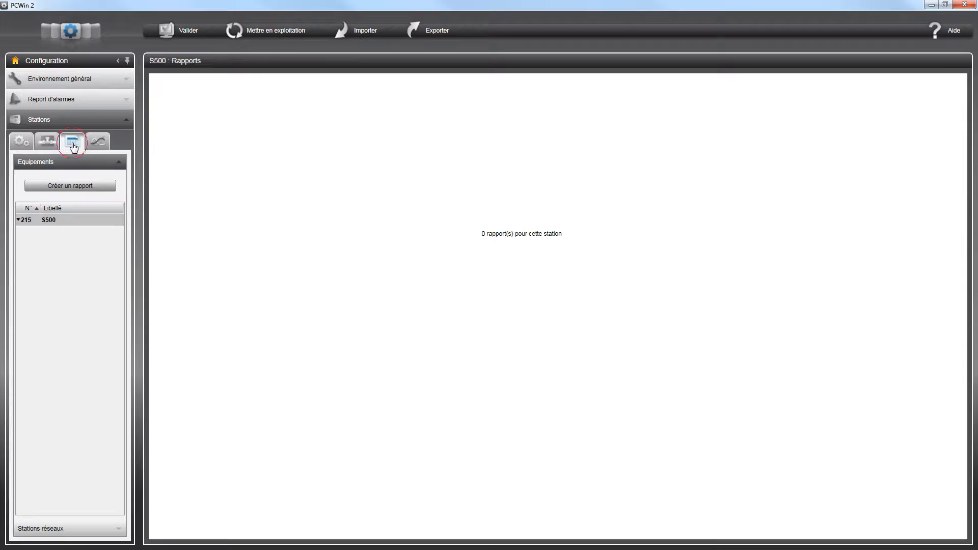
pyautogui.click(73, 188)
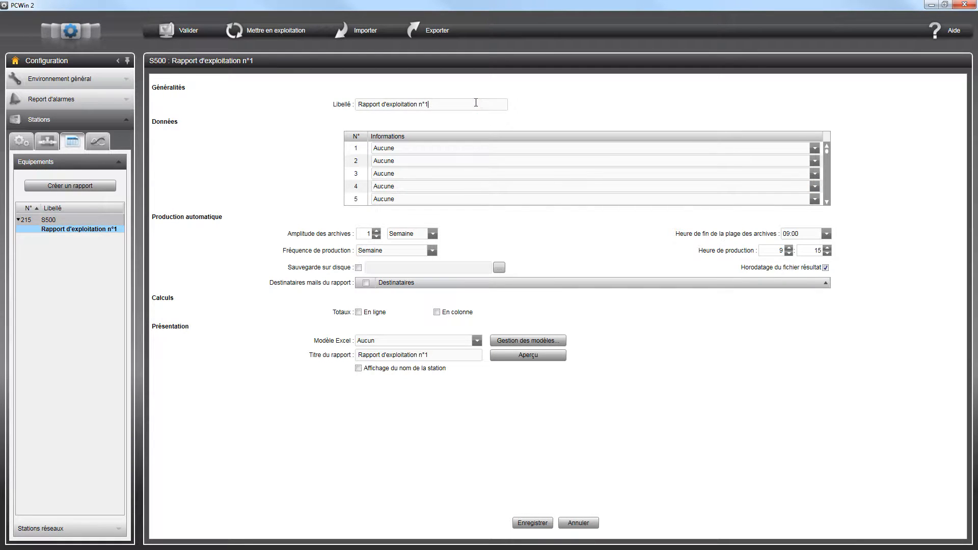
pyautogui.click(461, 107)
# Assign Bâche - Niveau, Bâche - Débordement and Consigne Niveau d'eau as the report's data items 1 to 3.
pyautogui.click(814, 148)
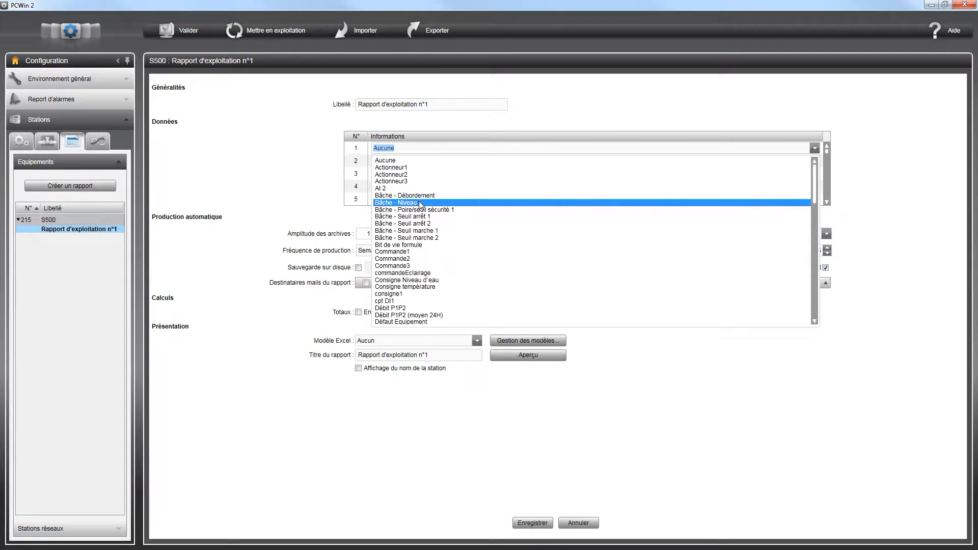
pyautogui.click(413, 202)
pyautogui.click(814, 161)
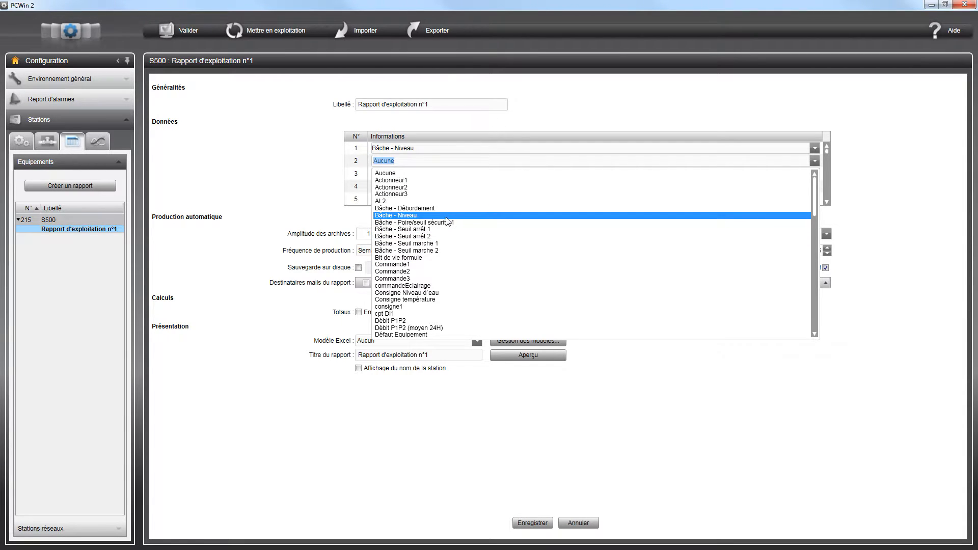
pyautogui.click(435, 209)
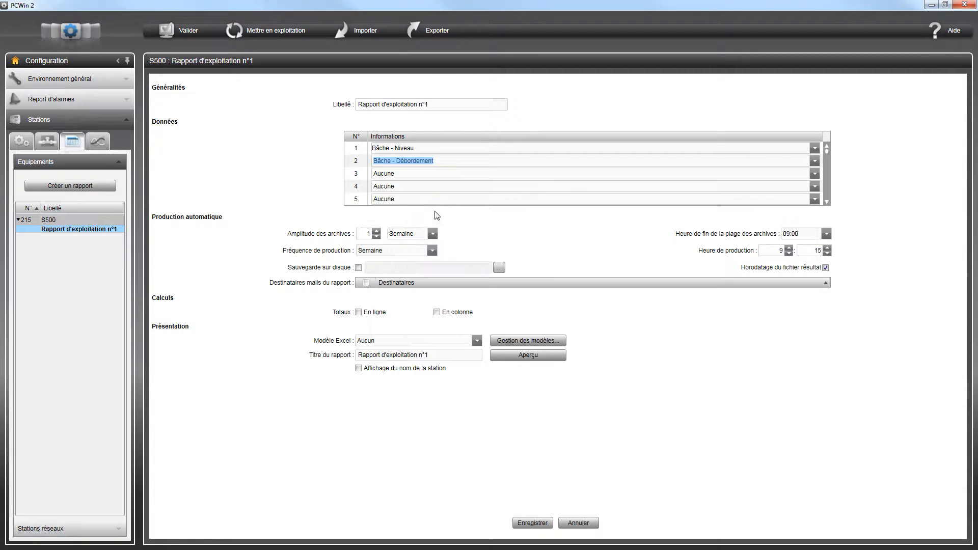
pyautogui.click(814, 174)
pyautogui.scroll(-2, 618, 290)
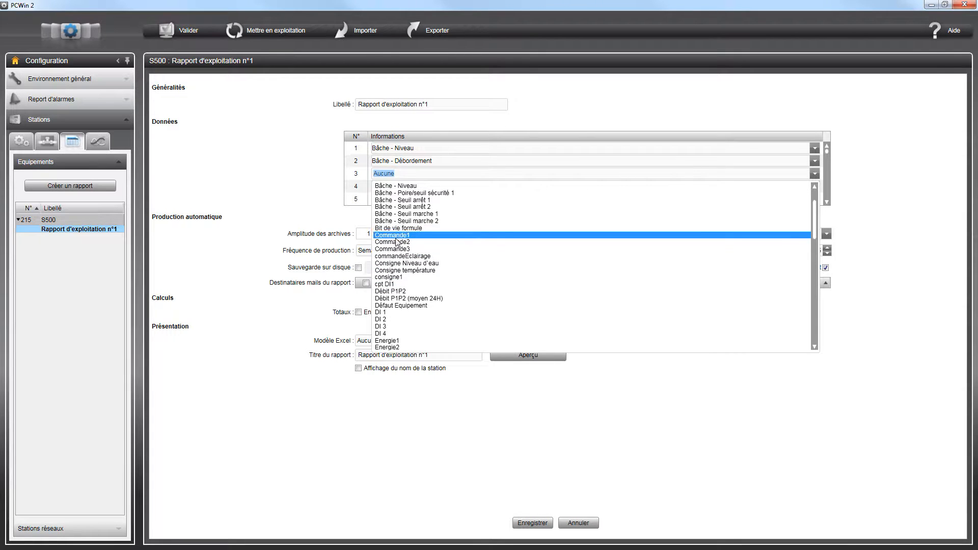
pyautogui.click(430, 263)
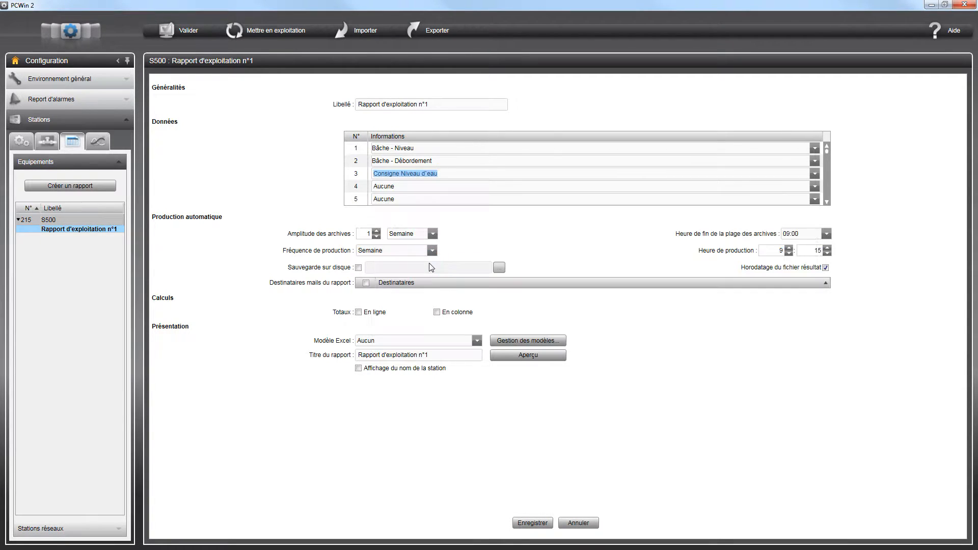
pyautogui.click(275, 223)
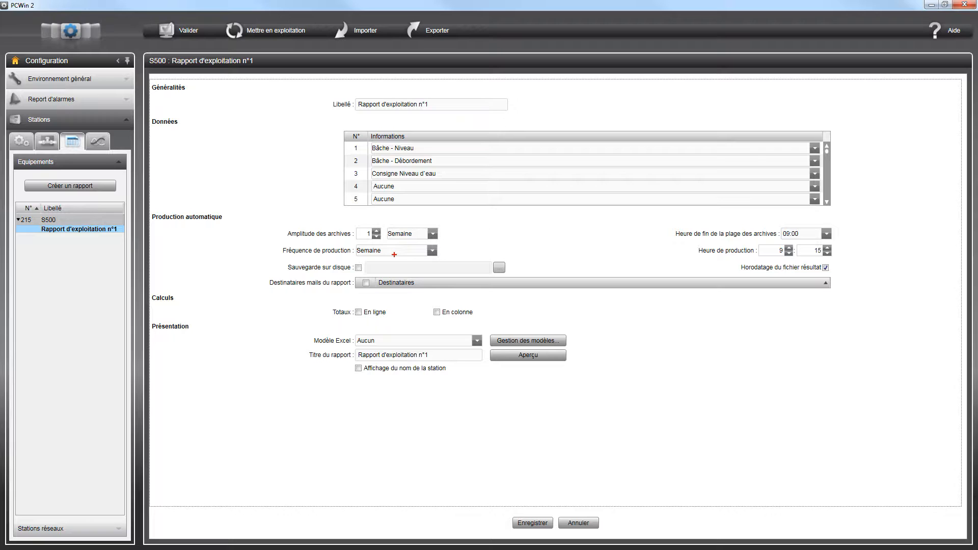
pyautogui.moveTo(270, 244)
pyautogui.mouseDown()
pyautogui.moveTo(443, 264)
pyautogui.moveTo(847, 259)
pyautogui.mouseUp()
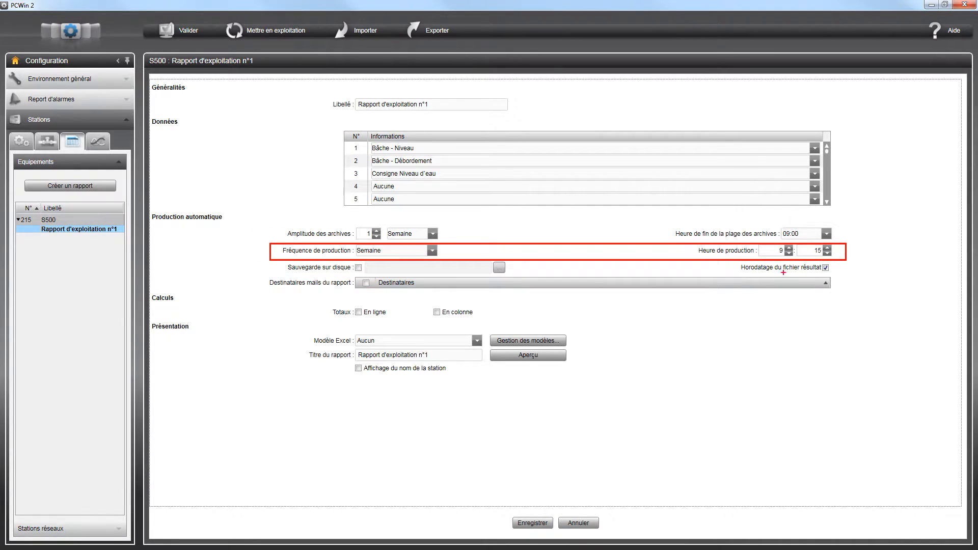
pyautogui.press('Escape')
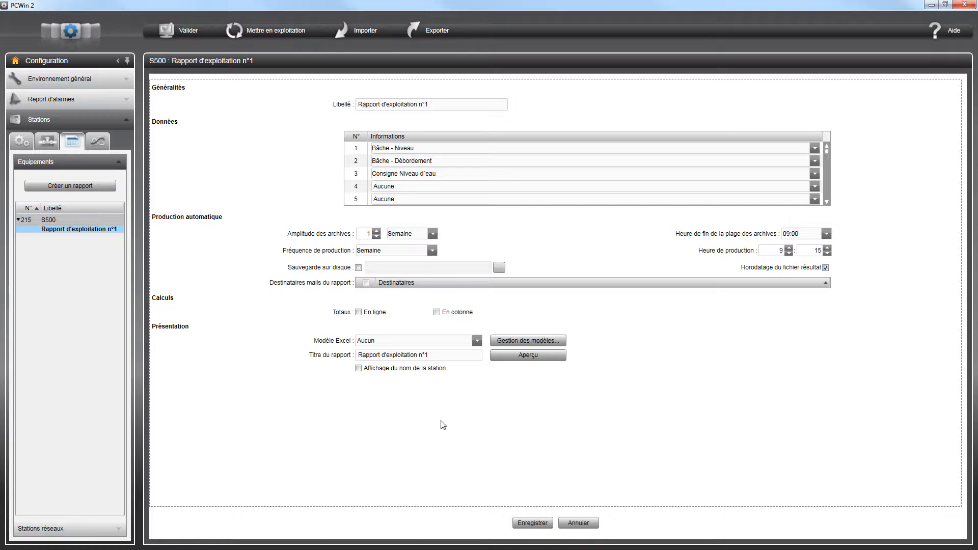
pyautogui.click(499, 267)
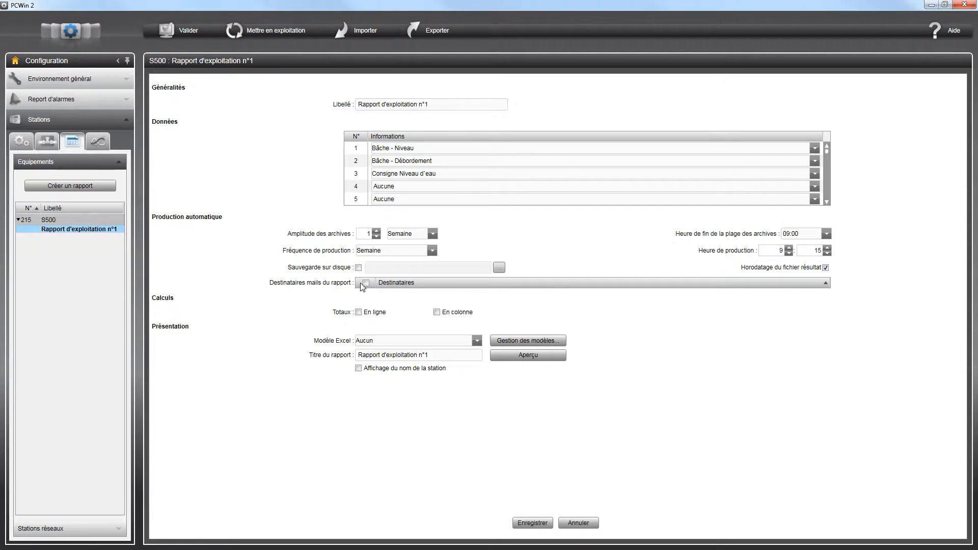
# Choose ExcelModel_1 as the report's Excel model and save the report.
pyautogui.click(477, 340)
pyautogui.click(375, 360)
pyautogui.click(543, 520)
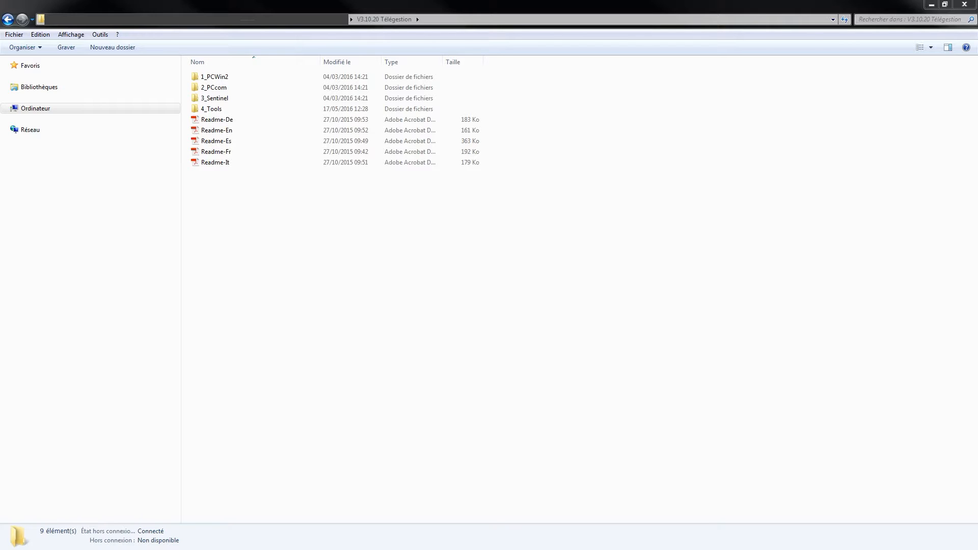
# Browse in Windows Explorer from the V3.10.20 Télégestion folder to 1_PCWin2, 3_Excel_Models, Fr to view the supplied Excel models.
pyautogui.doubleClick(219, 77)
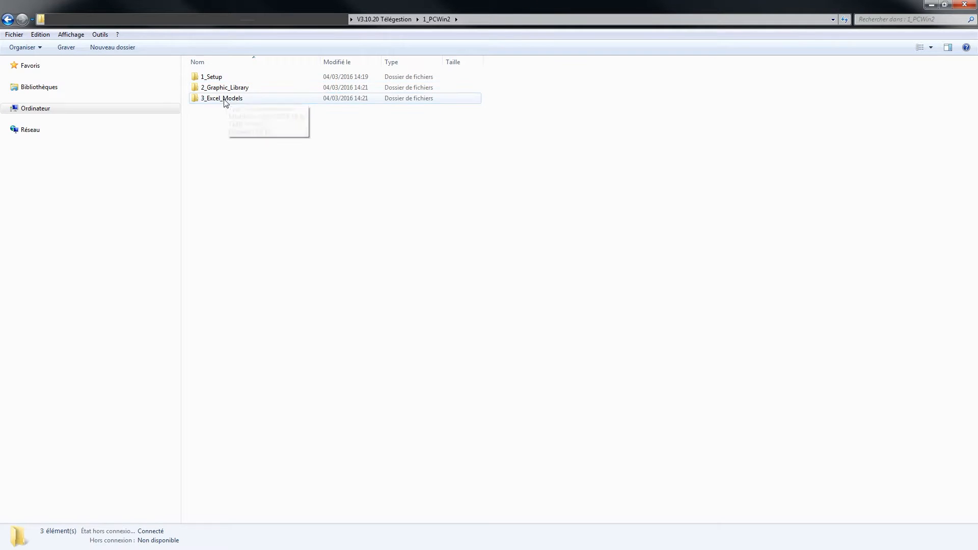
pyautogui.doubleClick(224, 99)
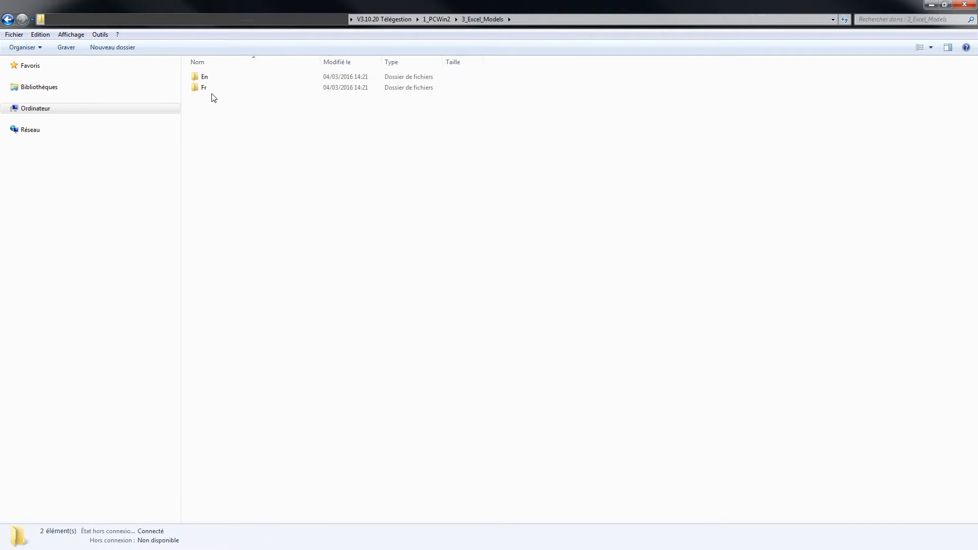
pyautogui.doubleClick(206, 88)
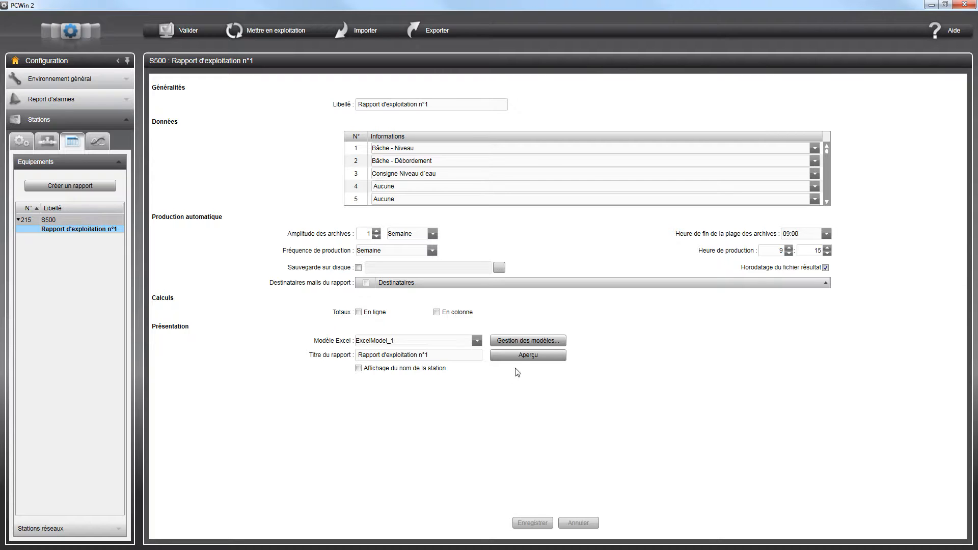
# Generate a preview of the report in Excel and examine its titles, column headers and data rows.
pyautogui.click(524, 356)
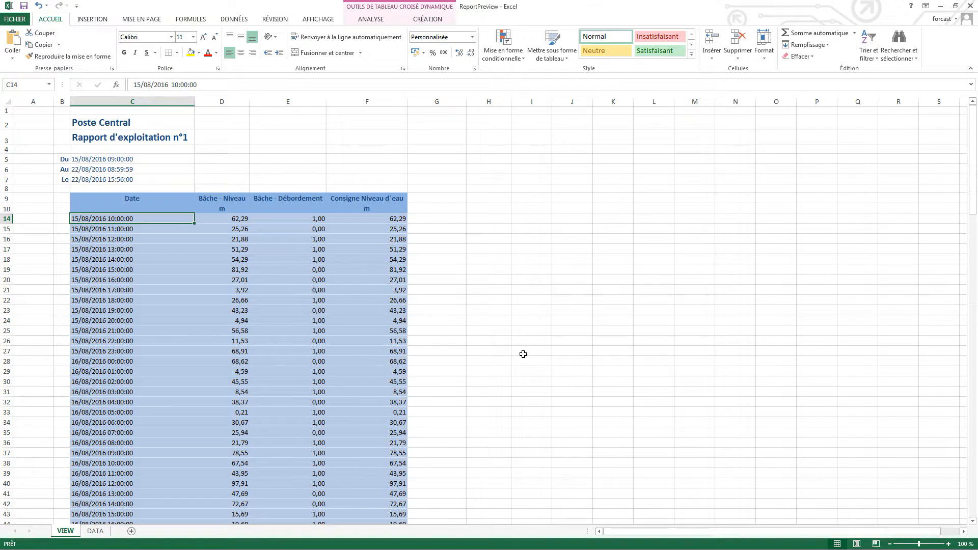
pyautogui.click(151, 121)
pyautogui.click(176, 136)
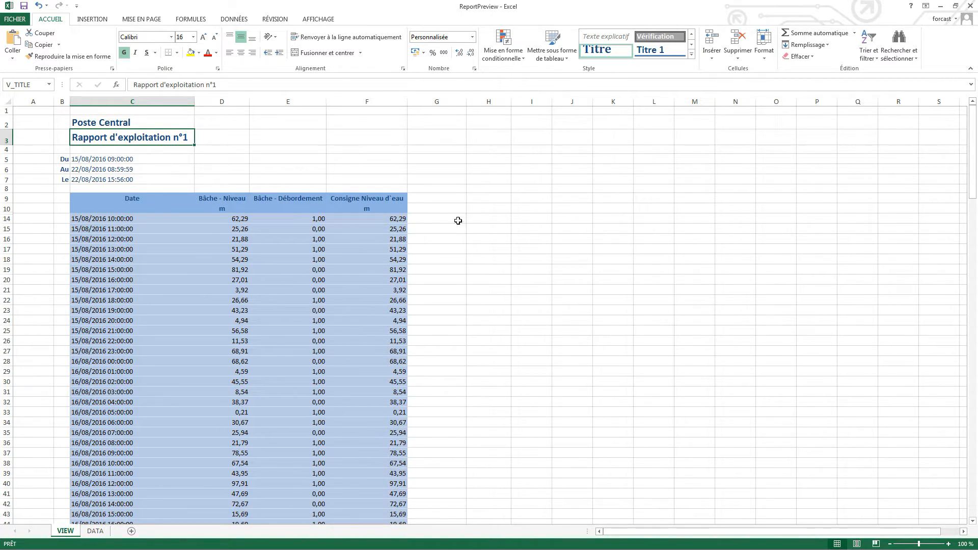
pyautogui.scroll(-1, 431, 234)
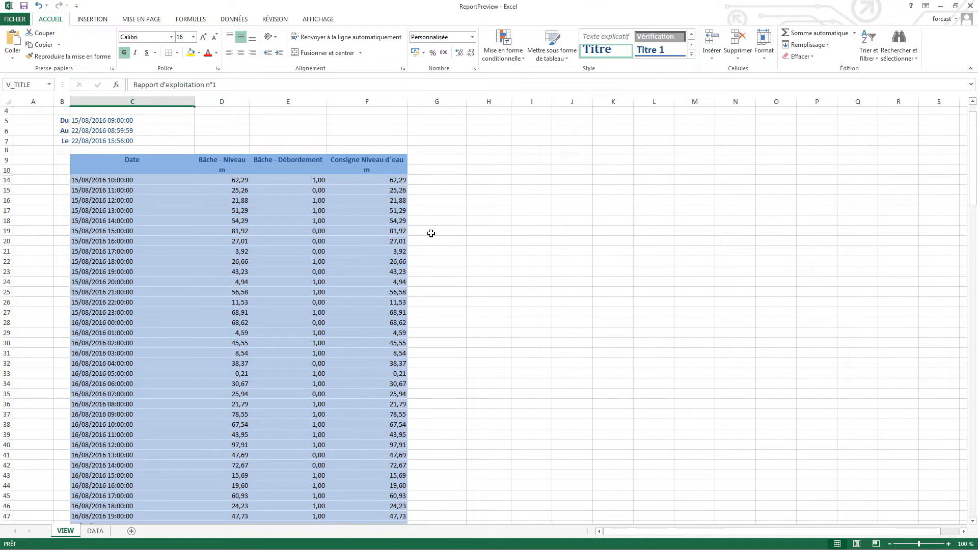
pyautogui.click(374, 179)
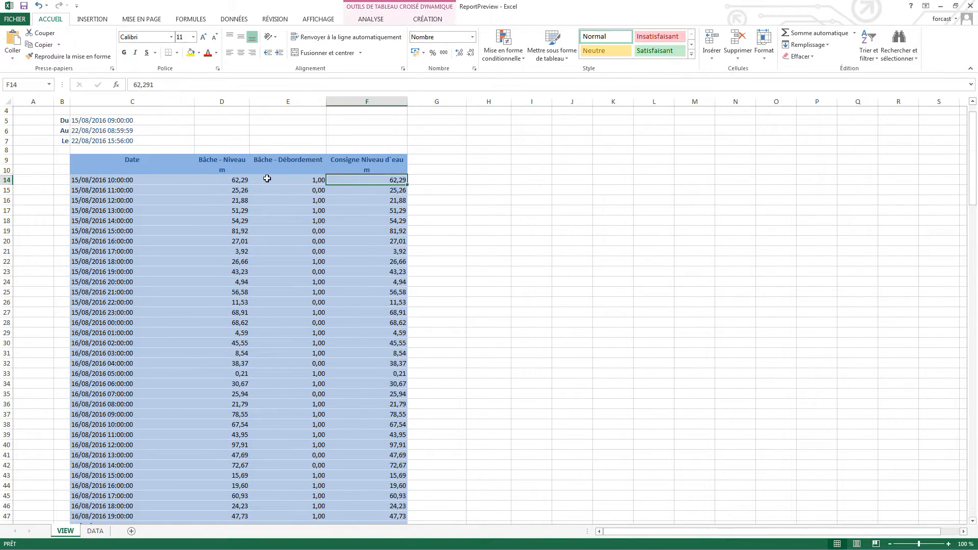
pyautogui.click(245, 179)
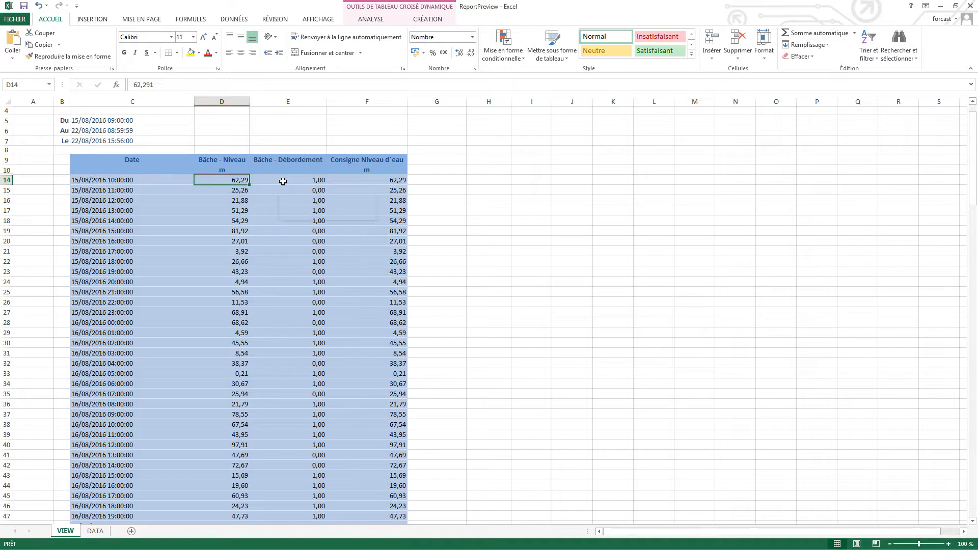
pyautogui.moveTo(283, 182)
pyautogui.scroll(-1, 460, 267)
pyautogui.scroll(-5, 461, 267)
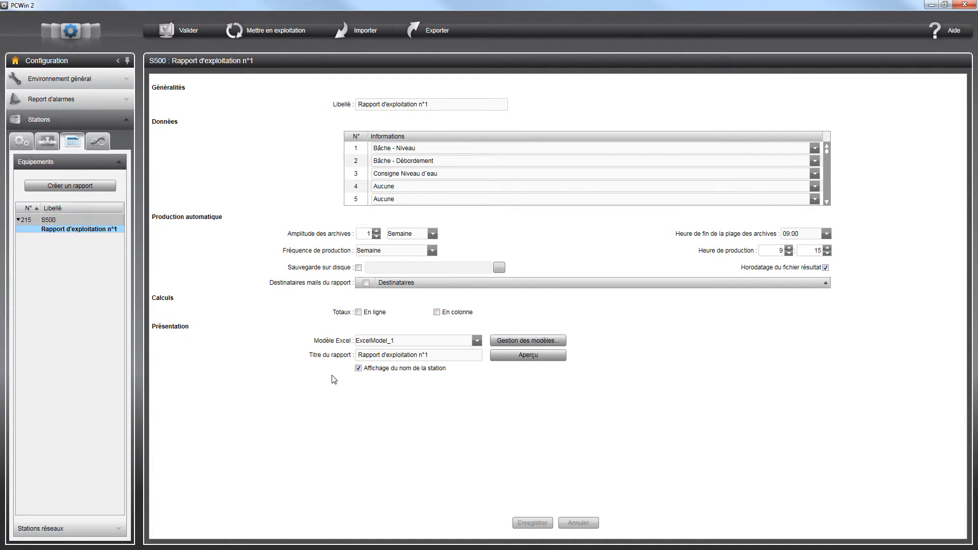
# Put the PCWin 2 configuration with the new report into operation.
pyautogui.click(252, 30)
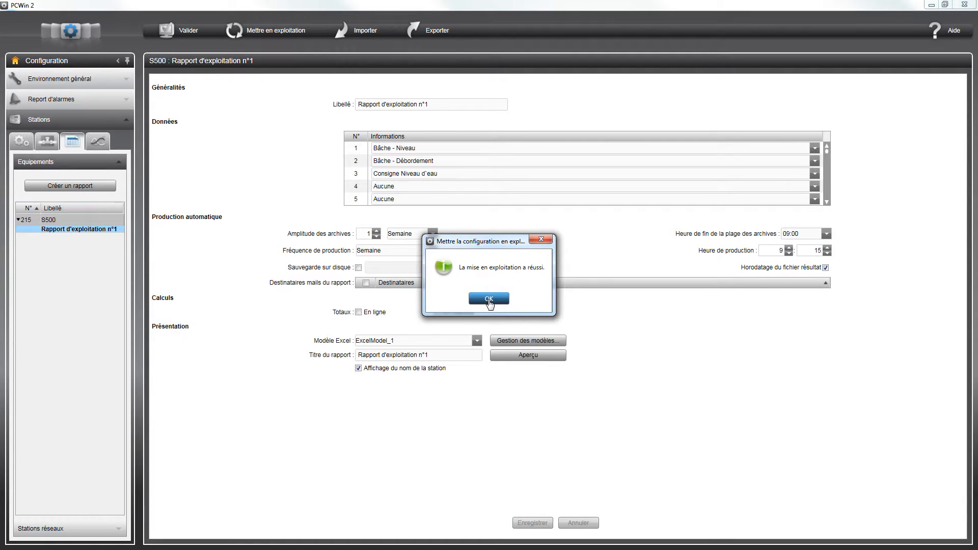
# Sign in to the Poste Central web application with the remembered credentials and generate Rapport d'exploitation n°1 for station S500.
pyautogui.click(488, 300)
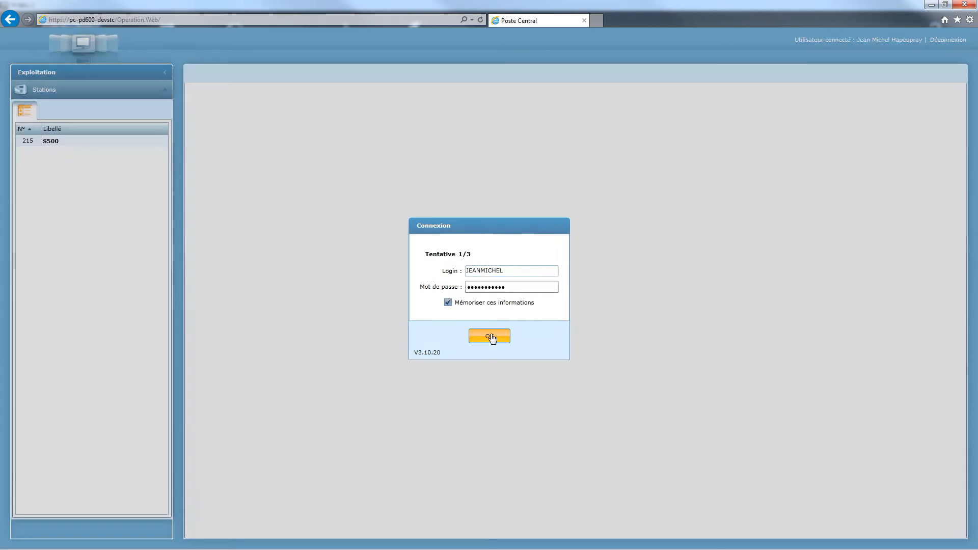
pyautogui.click(489, 337)
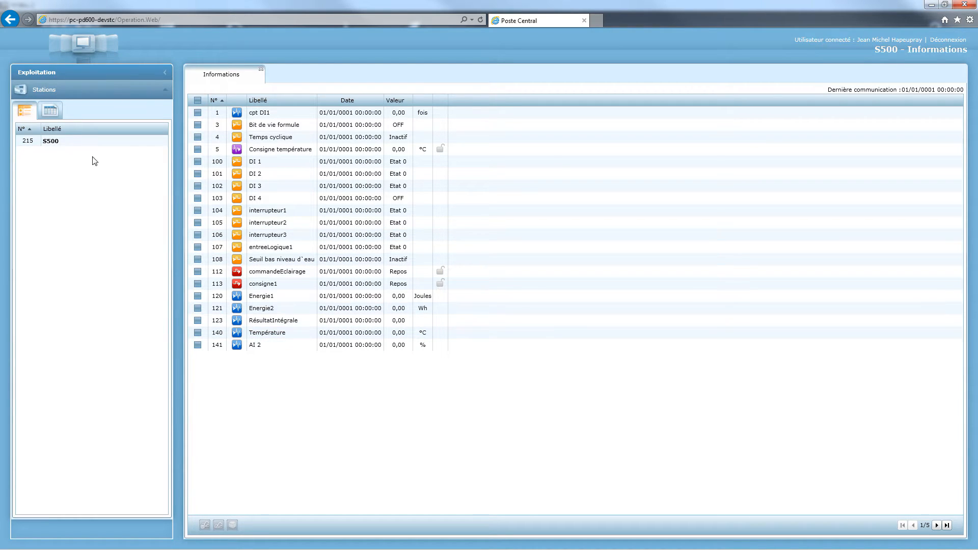
pyautogui.click(49, 112)
pyautogui.click(20, 144)
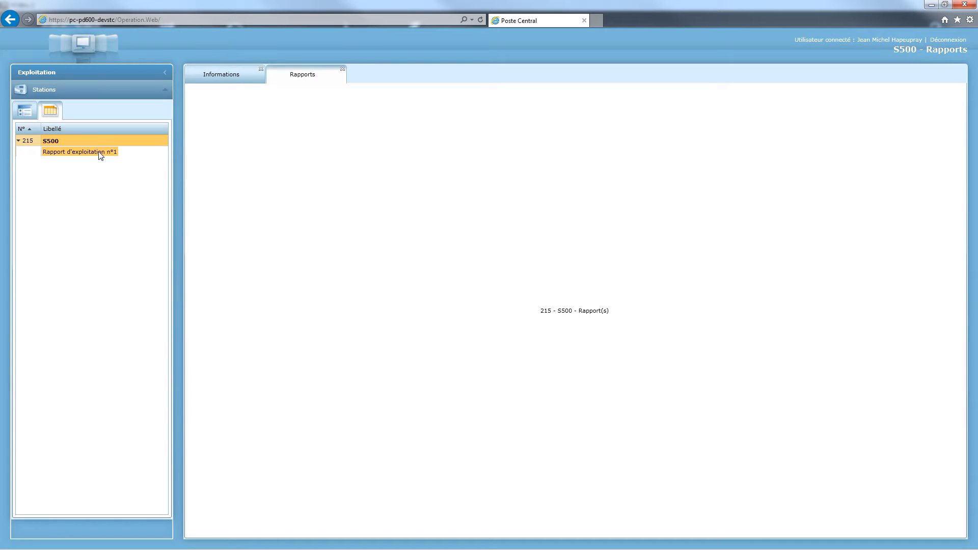
pyautogui.click(101, 152)
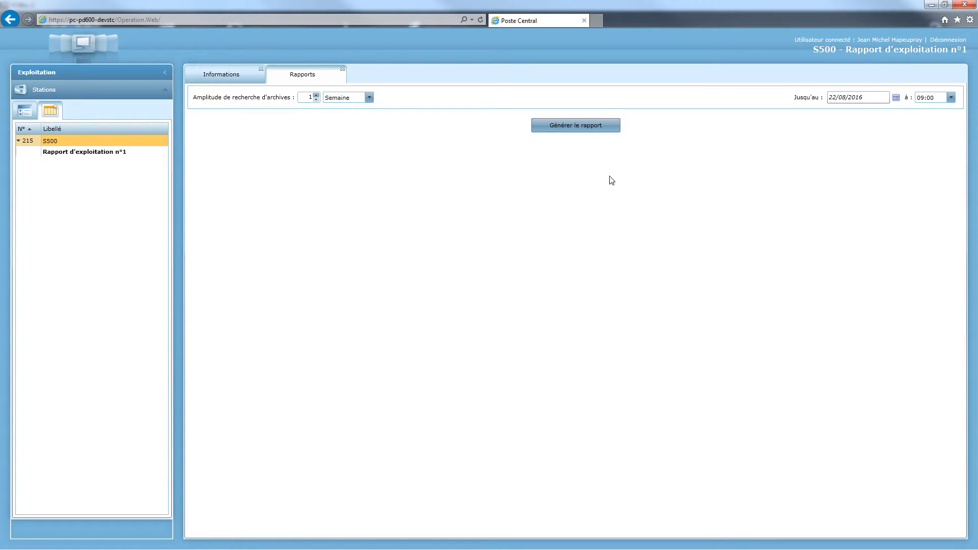
pyautogui.click(561, 128)
pyautogui.click(572, 131)
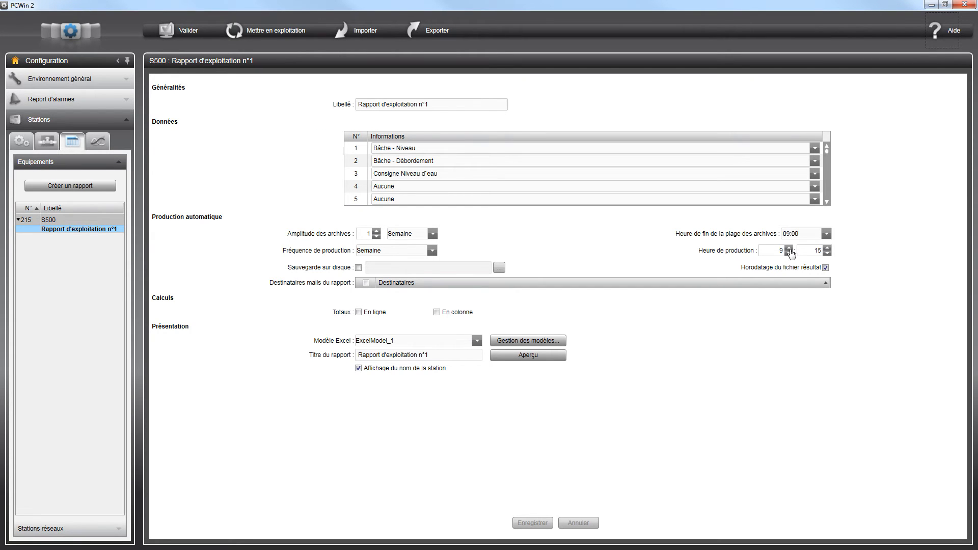
# Open the online help from PCWin 2 and read through the Rapports d'exploitation topic in its Configuration section.
pyautogui.click(937, 35)
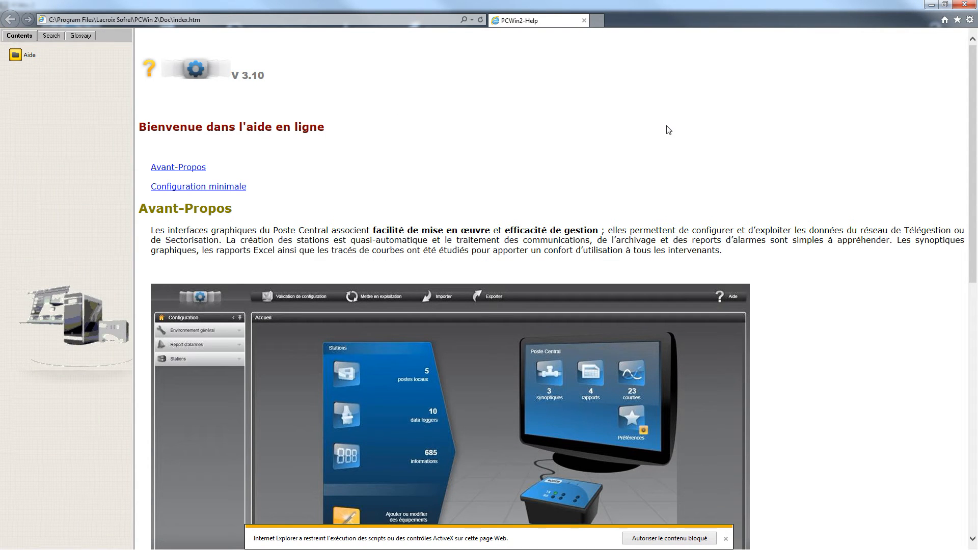
pyautogui.click(28, 55)
pyautogui.click(44, 139)
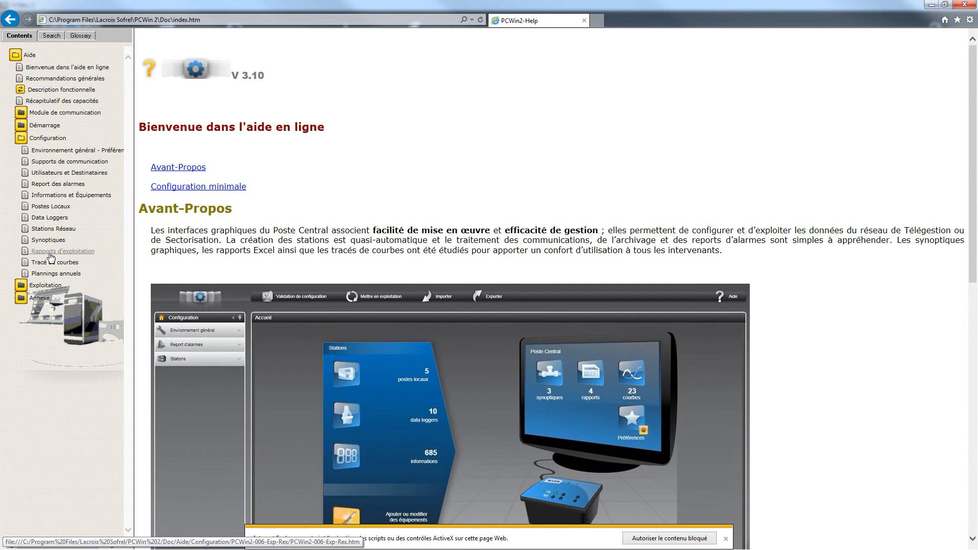
pyautogui.click(77, 252)
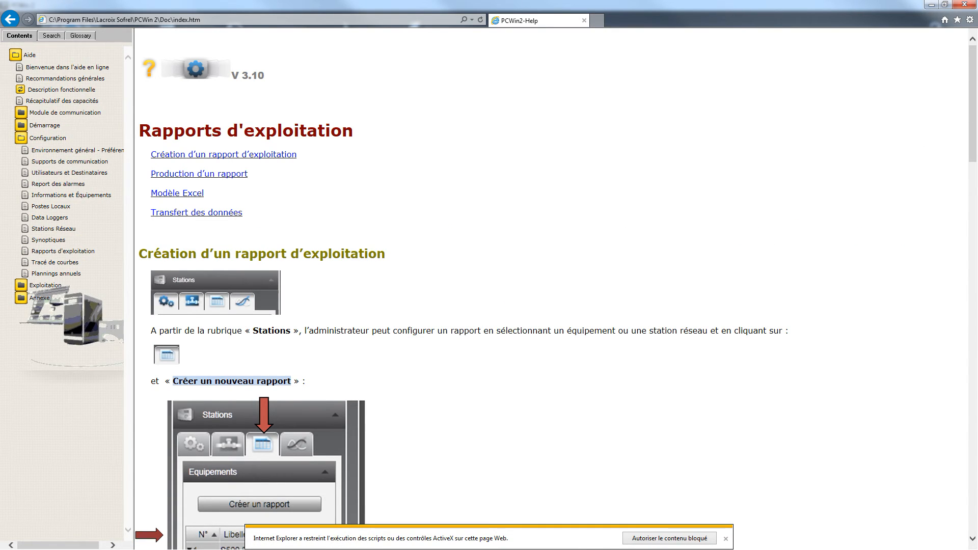
pyautogui.moveTo(973, 115); pyautogui.dragTo(973, 395)
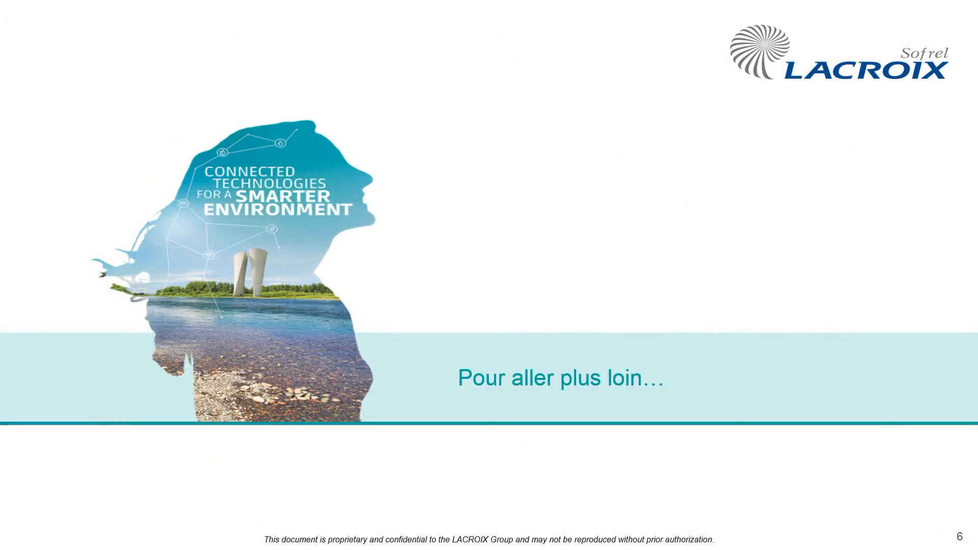